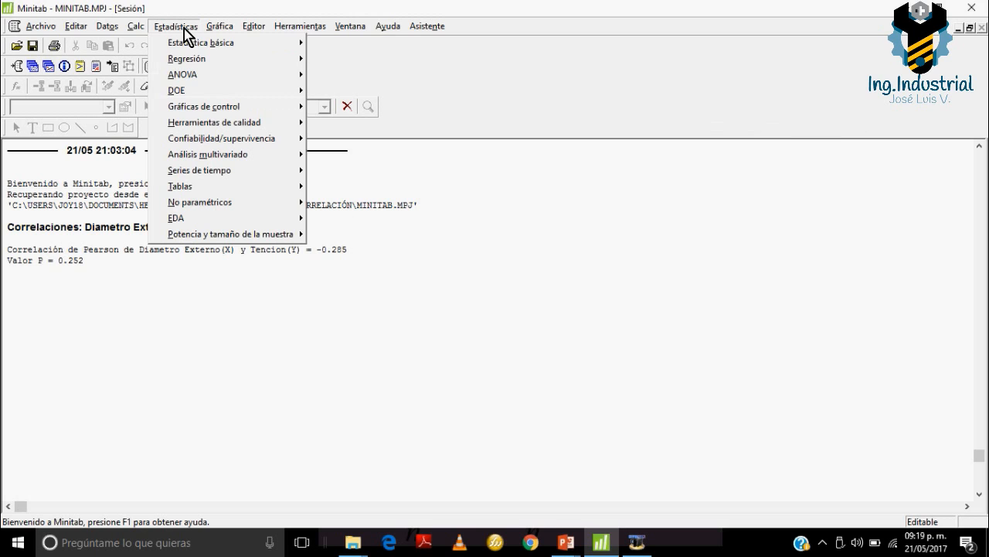
# Step: Run a linear regression with Tencion(Y) as the response and Diametro Externo(X) as the predictor, replacing the existing entries
pyautogui.moveTo(186, 62)
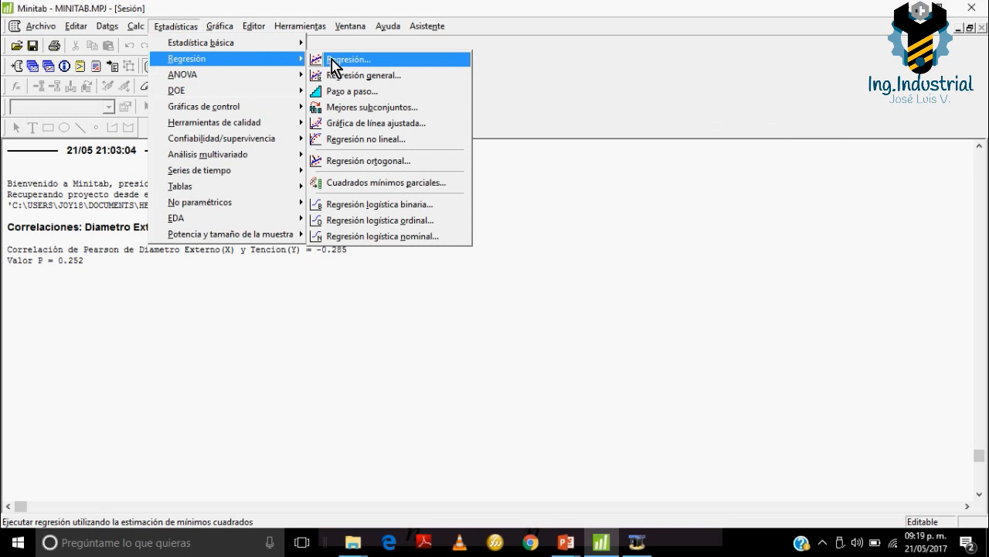
pyautogui.click(355, 61)
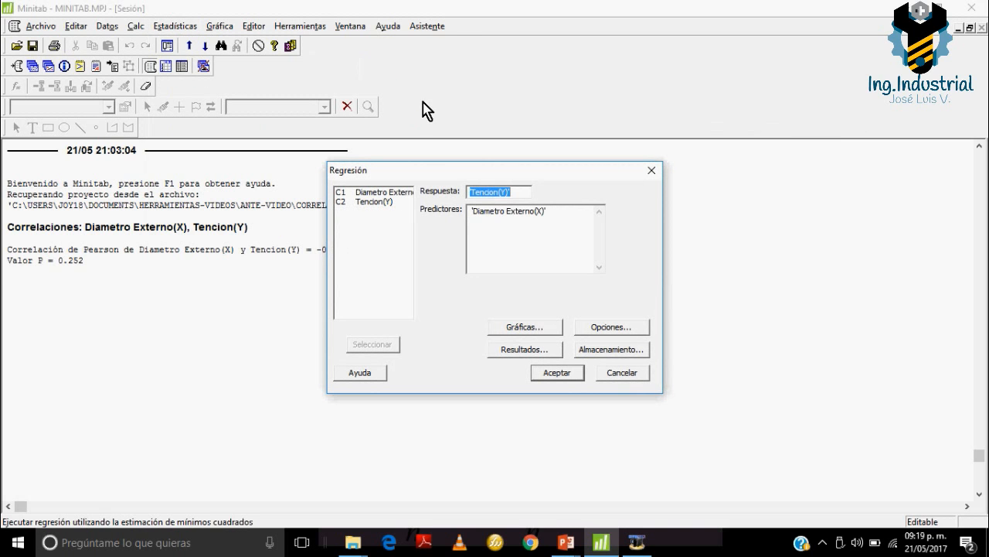
pyautogui.moveTo(546, 212); pyautogui.dragTo(473, 219)
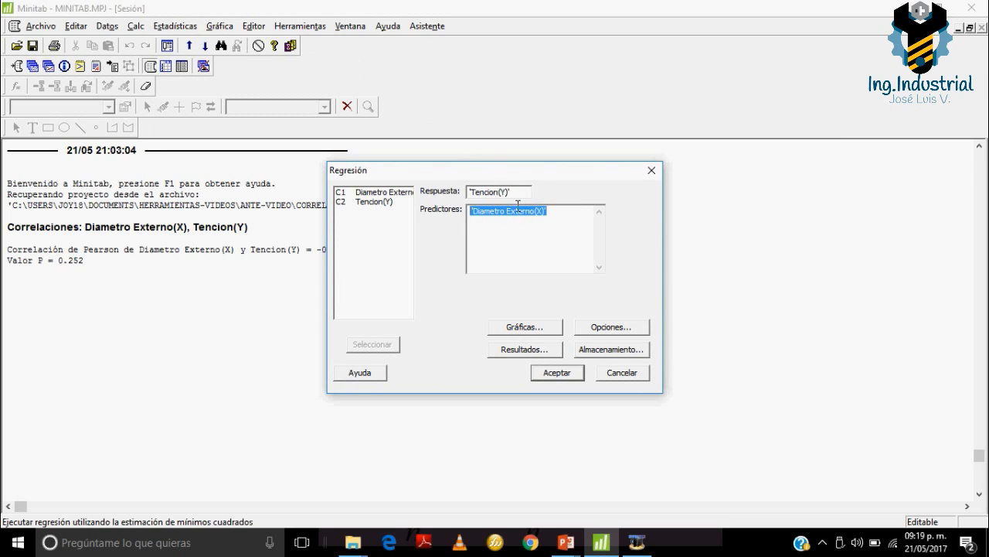
pyautogui.press('Delete')
pyautogui.moveTo(521, 192); pyautogui.dragTo(471, 191)
pyautogui.press('Delete')
pyautogui.doubleClick(388, 203)
pyautogui.click(375, 192)
pyautogui.doubleClick(375, 193)
pyautogui.click(558, 373)
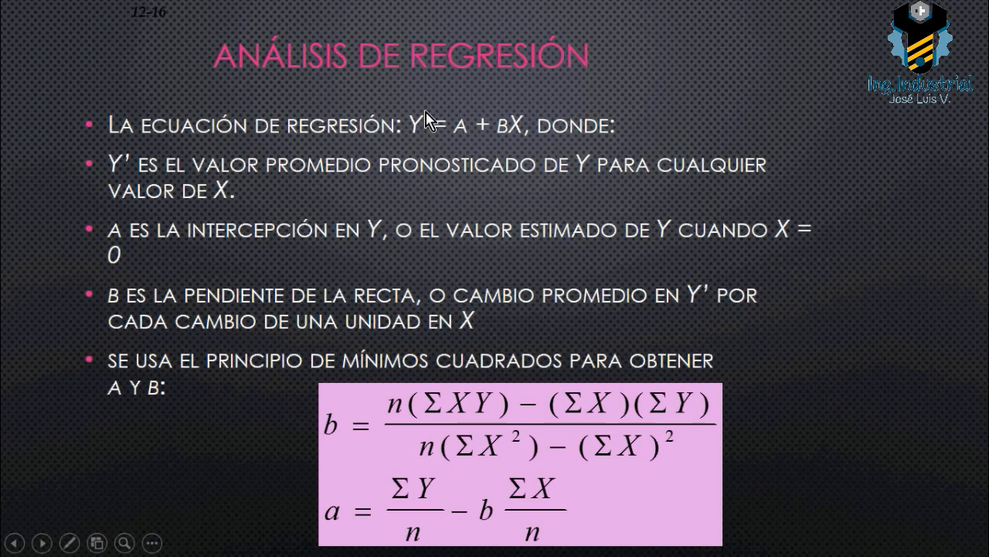
# Step: Compare the fitted regression equation in Minitab with the Y' = a + bX formula on the PowerPoint slide
pyautogui.hotkey('alt', 'Tab')
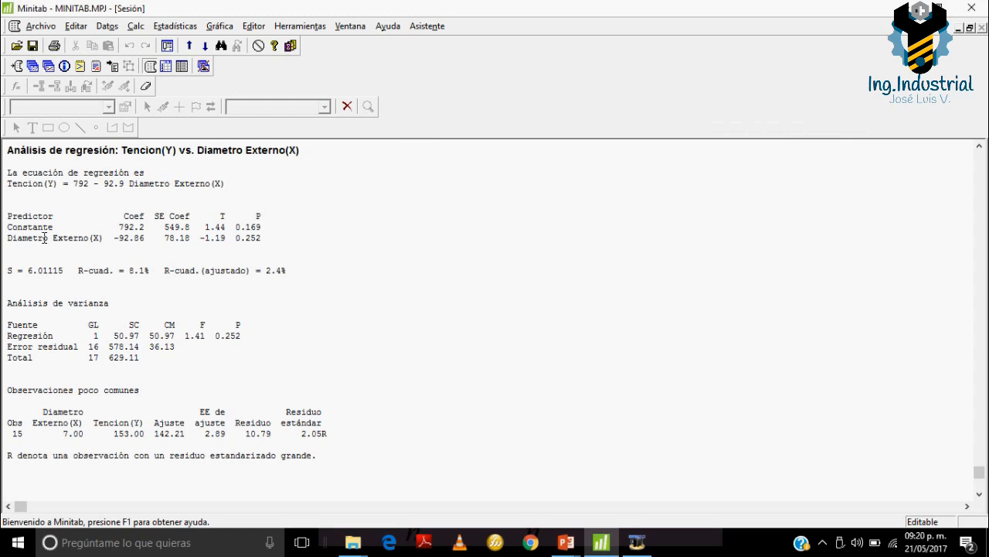
pyautogui.hotkey('alt', 'Tab')
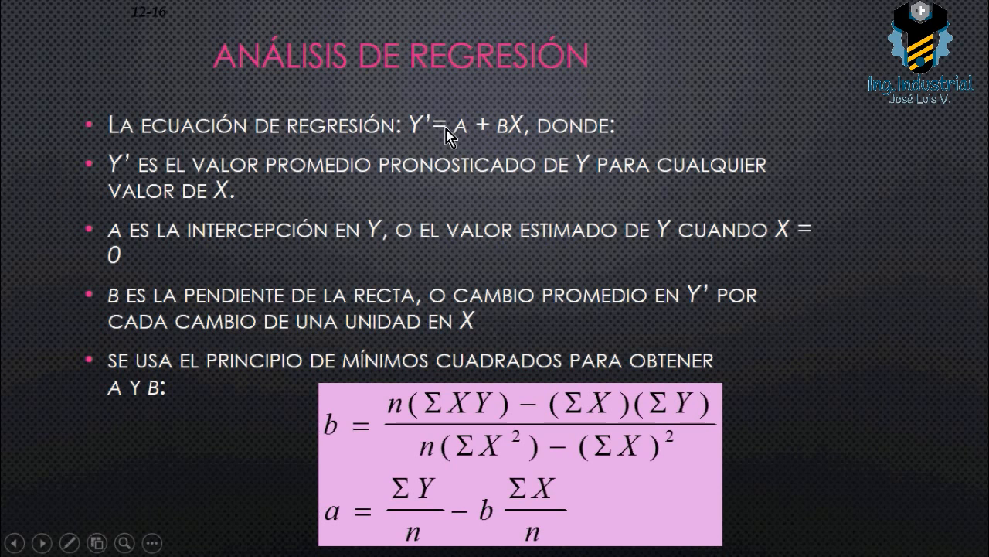
pyautogui.hotkey('alt', 'Tab')
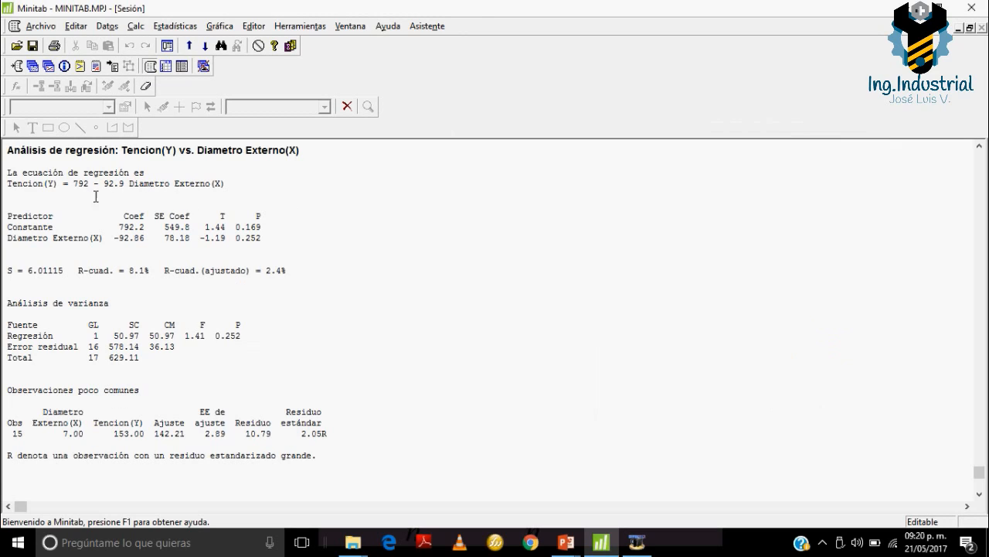
pyautogui.hotkey('alt', 'Tab')
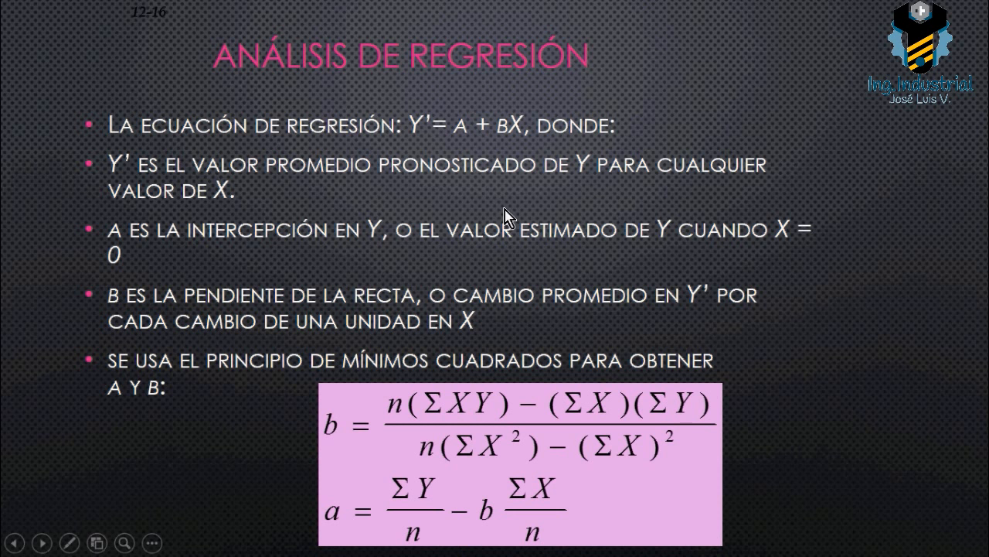
pyautogui.hotkey('alt', 'Tab')
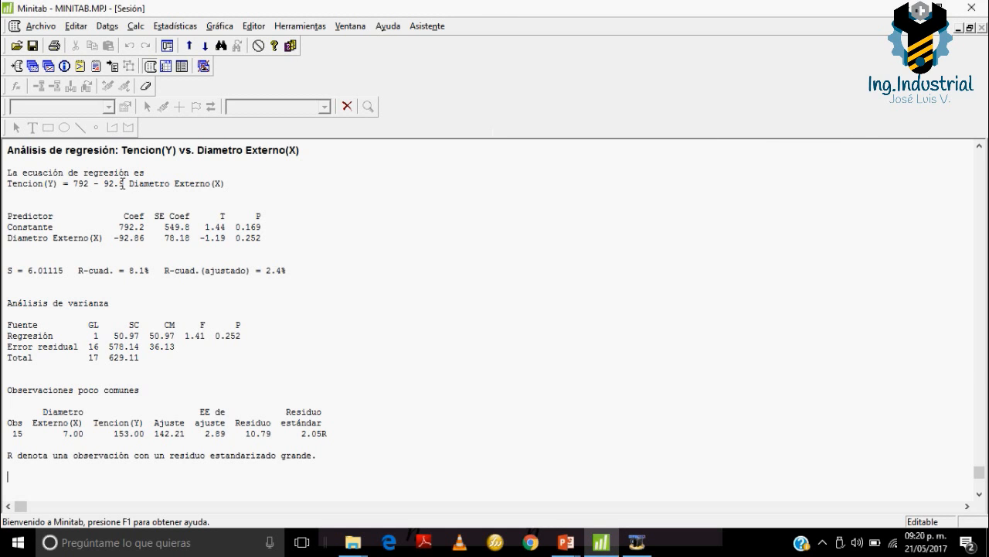
pyautogui.hotkey('alt', 'Tab')
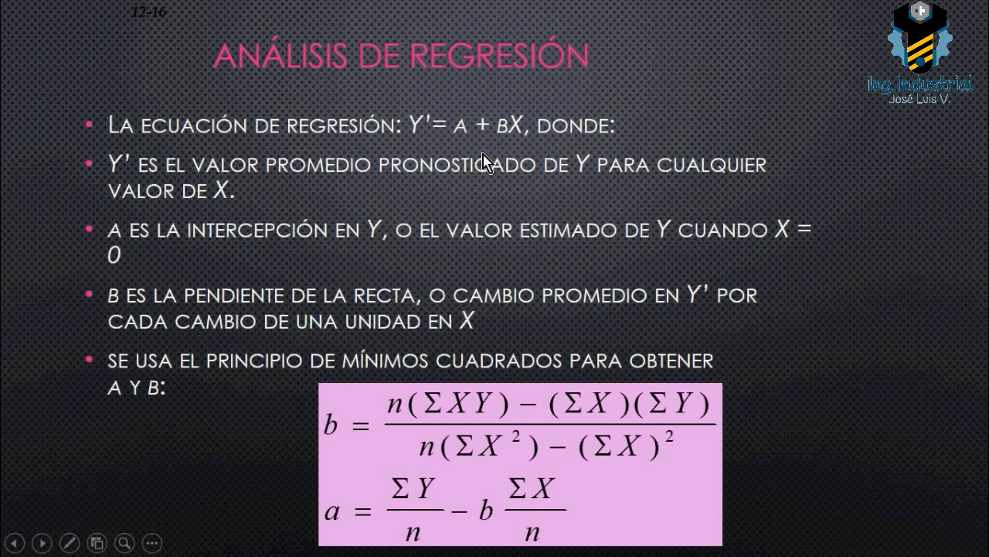
pyautogui.hotkey('alt', 'Tab')
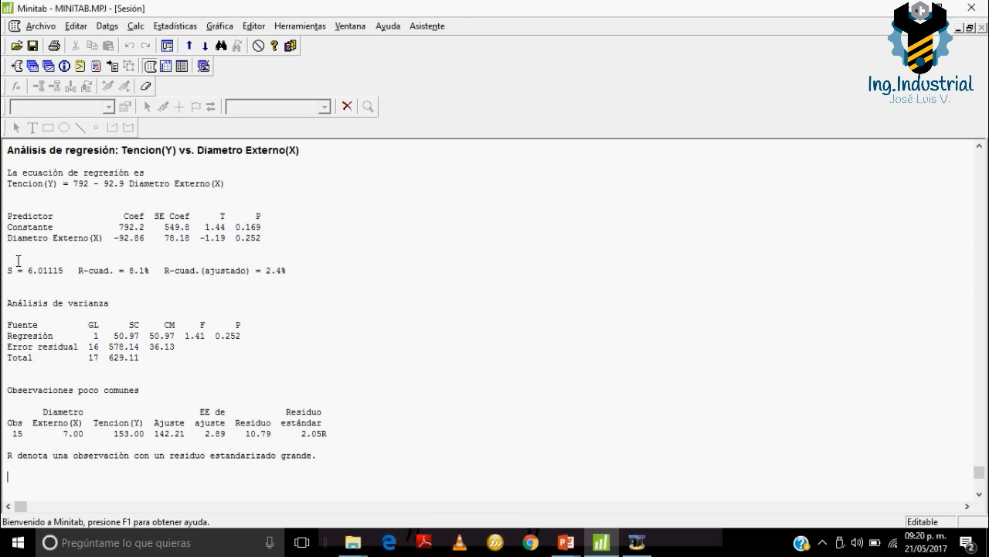
# Step: Examine the R-cuad. value and the Pearson correlation coefficient, comparing the coefficient with the strength scale on the slide
pyautogui.moveTo(78, 270); pyautogui.dragTo(153, 270)
pyautogui.click(123, 272)
pyautogui.moveTo(150, 270); pyautogui.dragTo(73, 271)
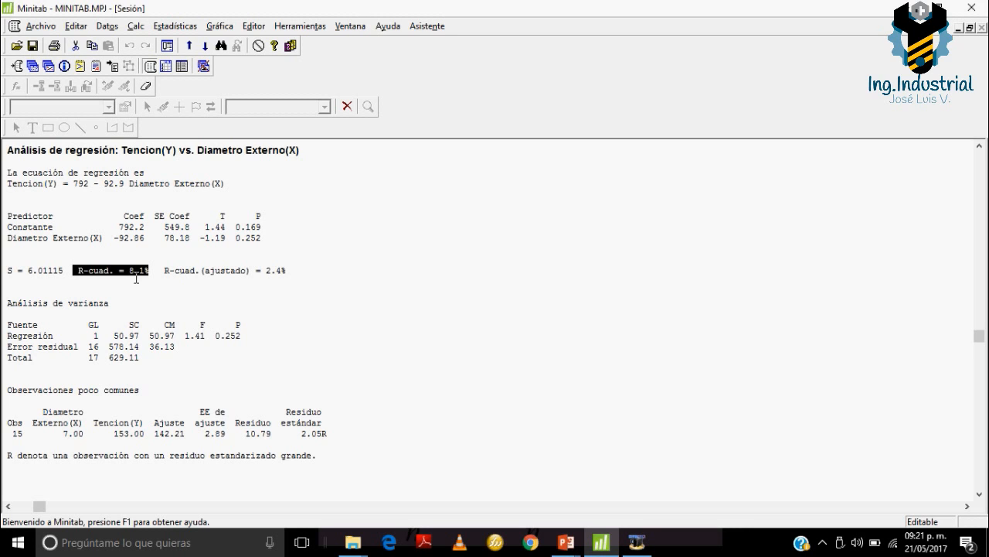
pyautogui.scroll(4, 136, 278)
pyautogui.moveTo(37, 214); pyautogui.dragTo(83, 215)
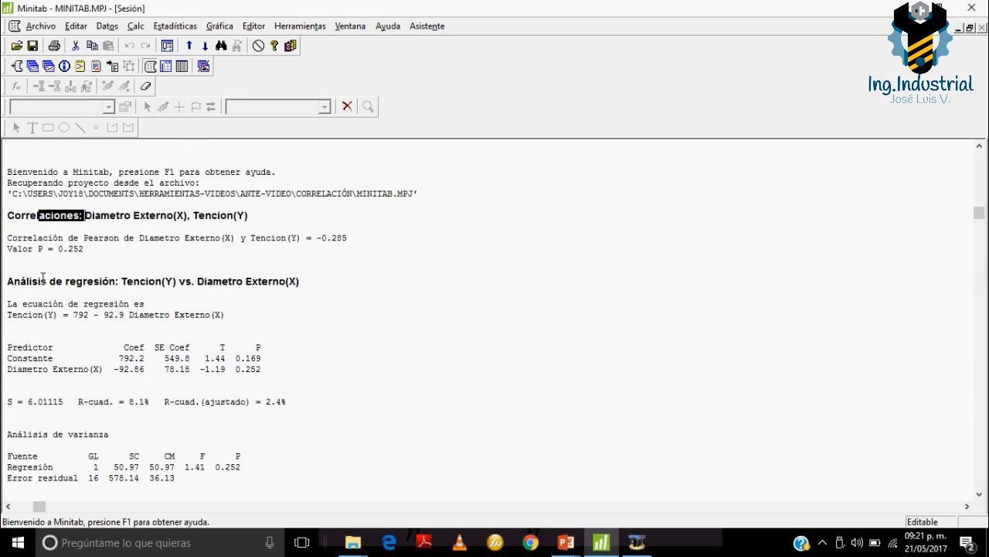
pyautogui.moveTo(316, 239); pyautogui.dragTo(350, 237)
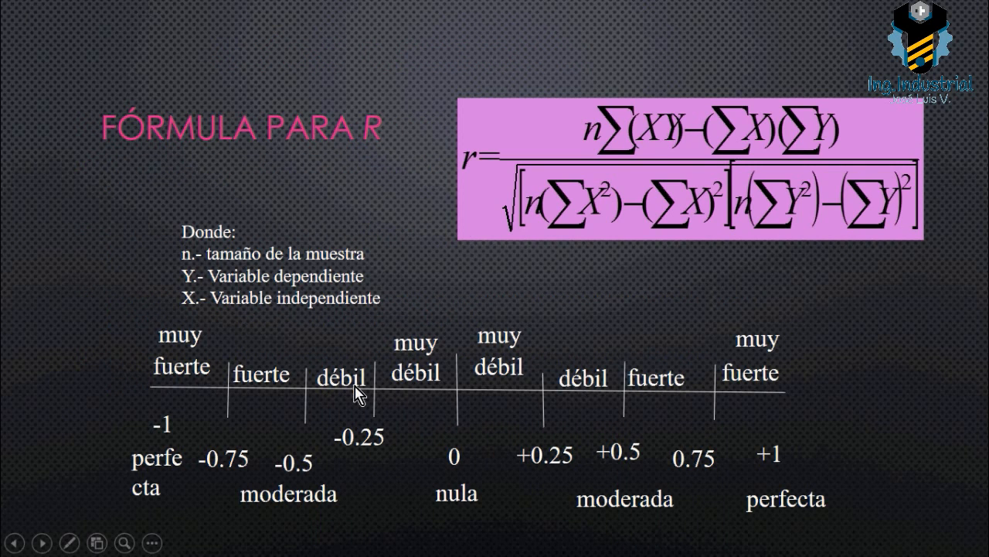
pyautogui.hotkey('alt', 'Tab')
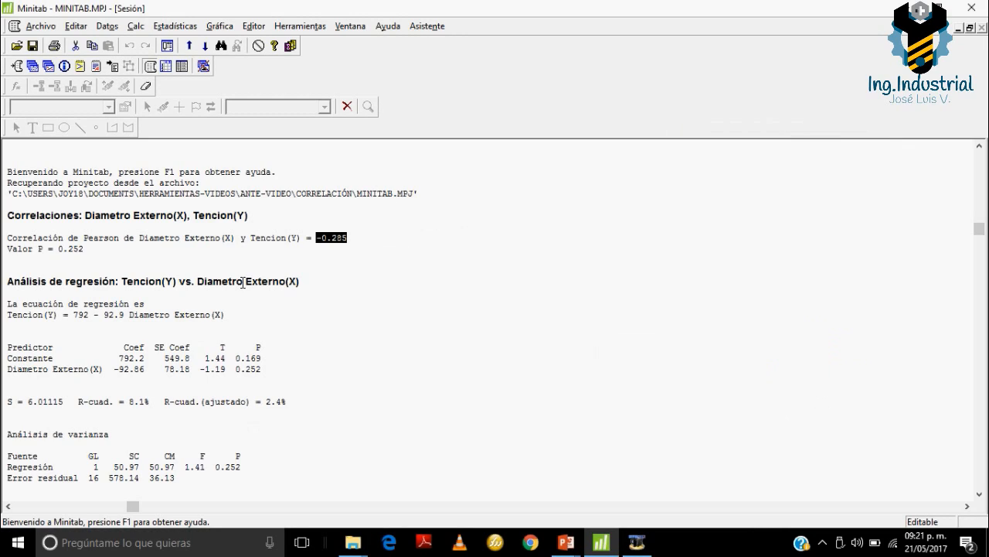
# Step: Examine the R-cuad. and S values along with the response and predictor terms of the regression equation
pyautogui.scroll(-1, 227, 342)
pyautogui.doubleClick(137, 358)
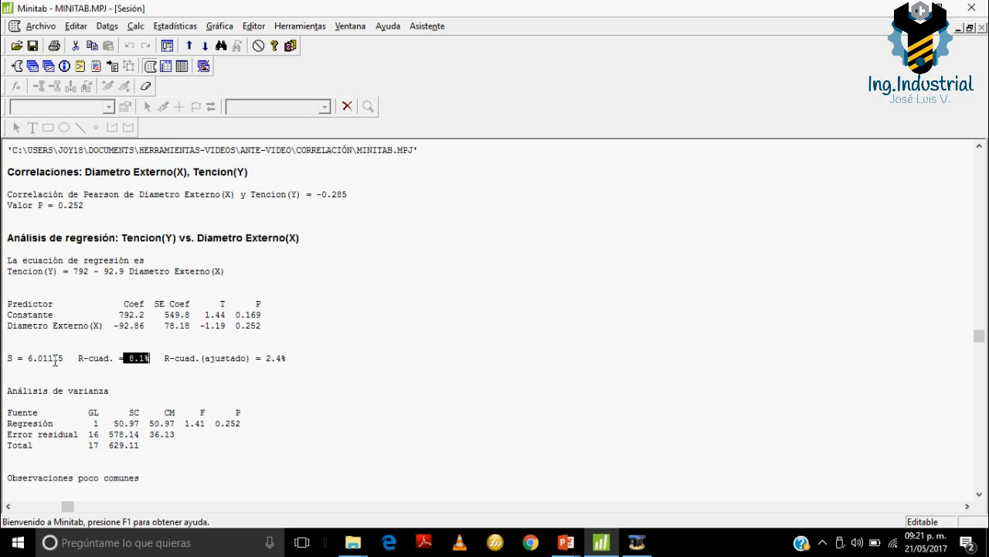
pyautogui.moveTo(65, 359); pyautogui.dragTo(28, 361)
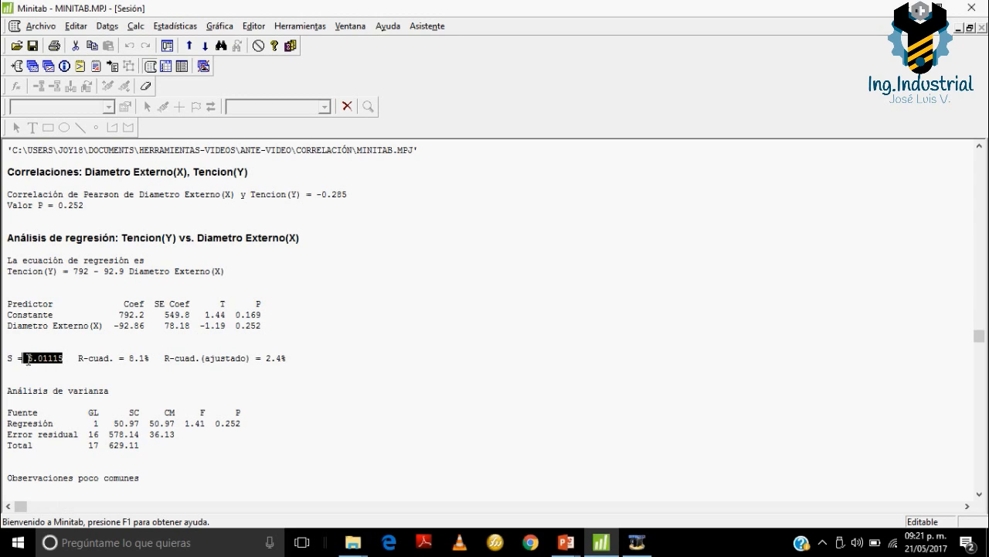
pyautogui.click(65, 360)
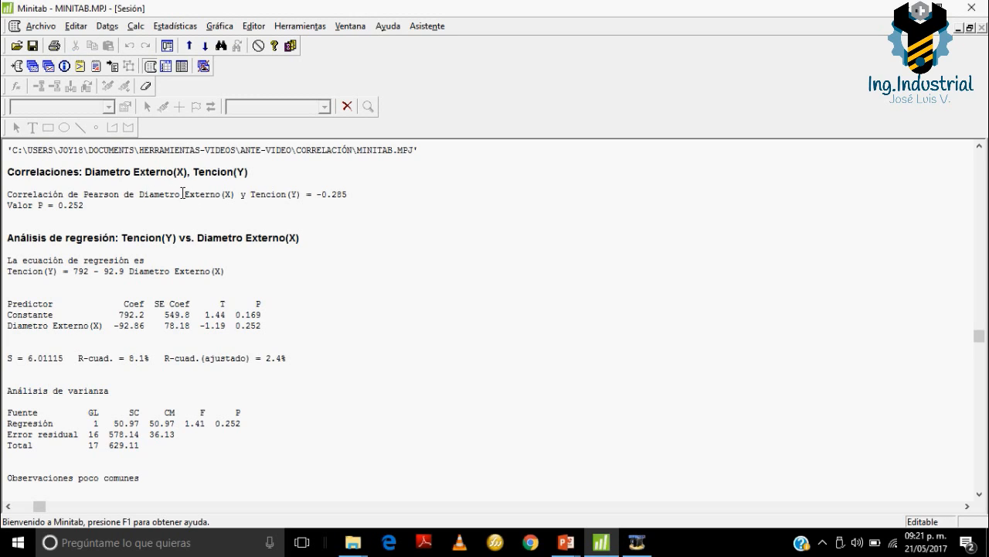
pyautogui.click(132, 271)
pyautogui.moveTo(133, 271); pyautogui.dragTo(222, 272)
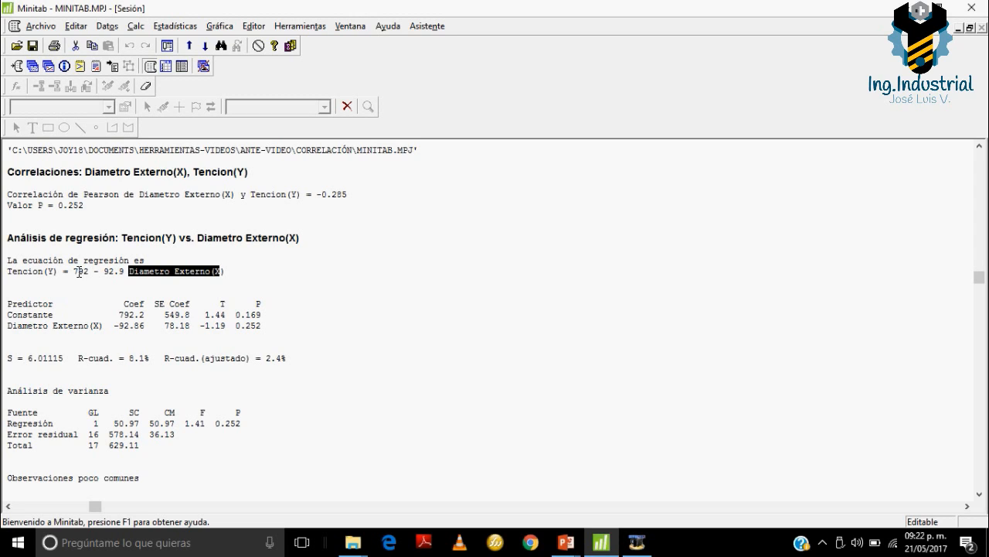
pyautogui.moveTo(28, 358); pyautogui.dragTo(47, 357)
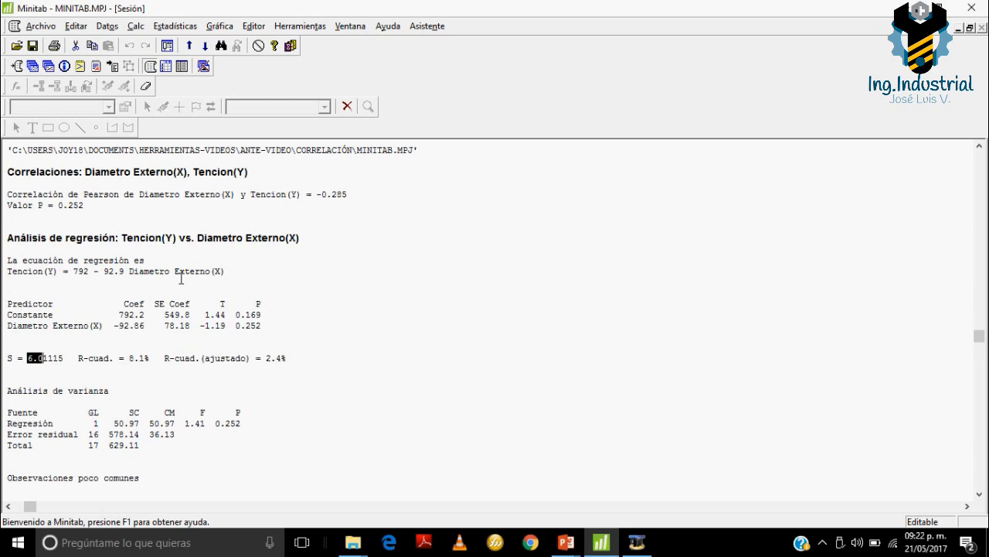
pyautogui.moveTo(75, 272); pyautogui.dragTo(5, 275)
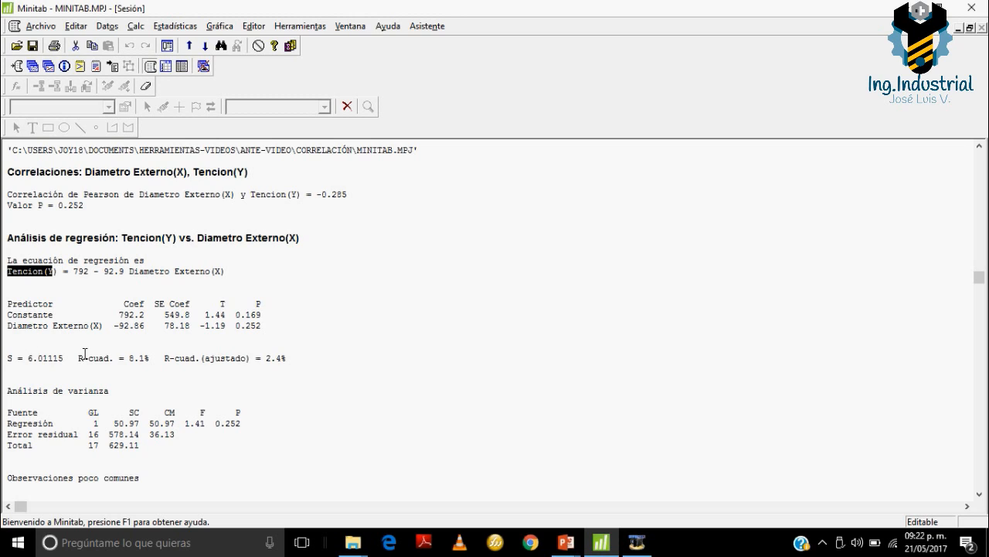
# Step: Review the analysis of variance table and the unusual observations in the session output
pyautogui.scroll(-2, 100, 344)
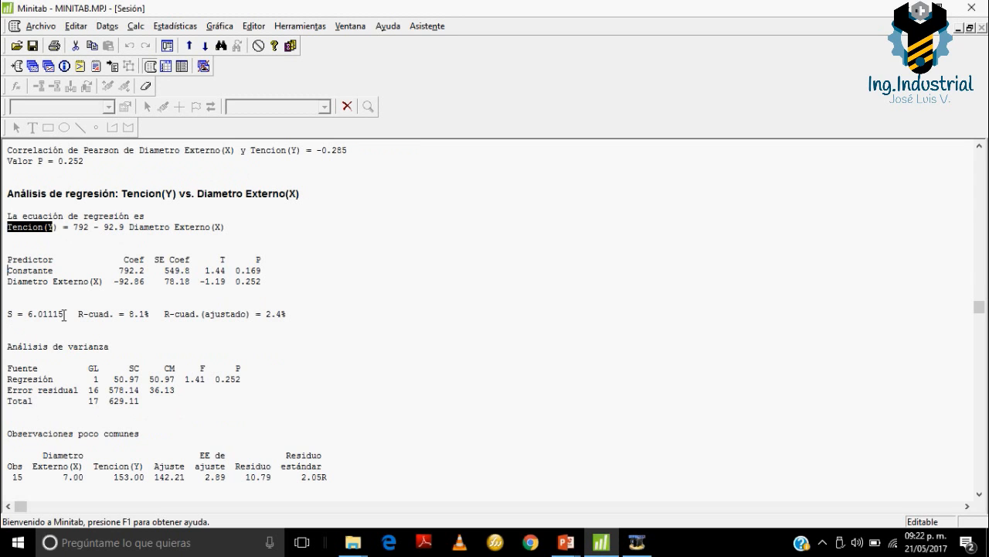
pyautogui.scroll(-2, 64, 314)
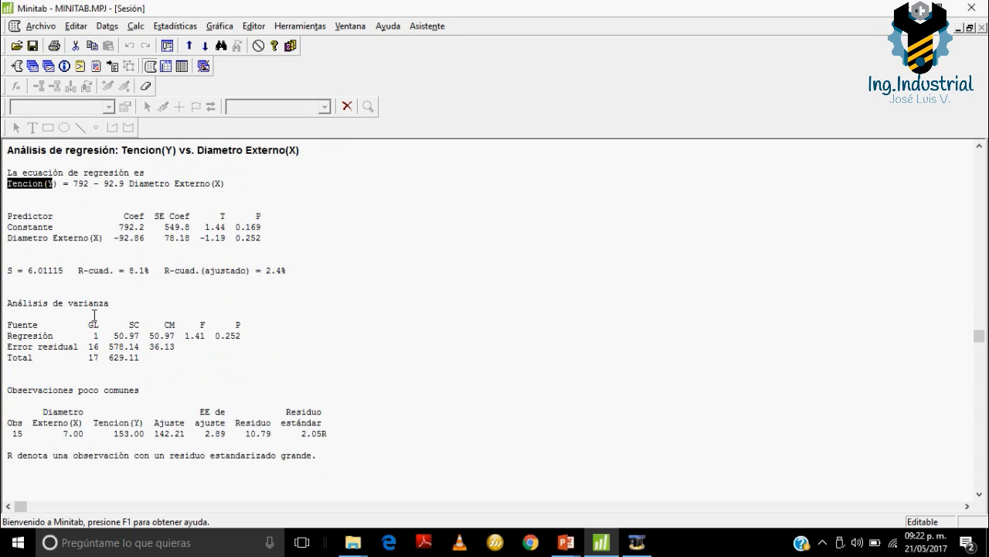
pyautogui.scroll(-2, 146, 317)
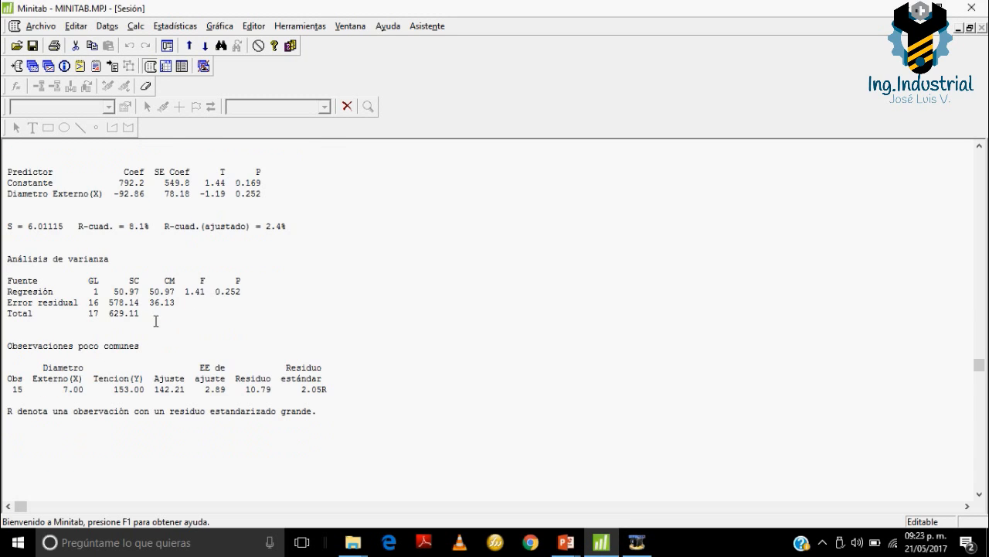
pyautogui.scroll(-2, 181, 318)
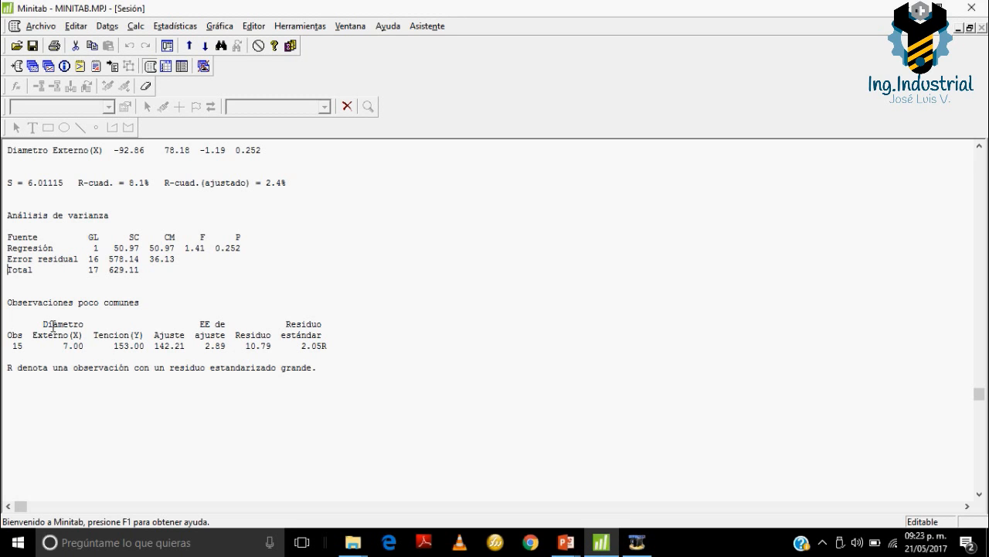
pyautogui.scroll(8, 70, 297)
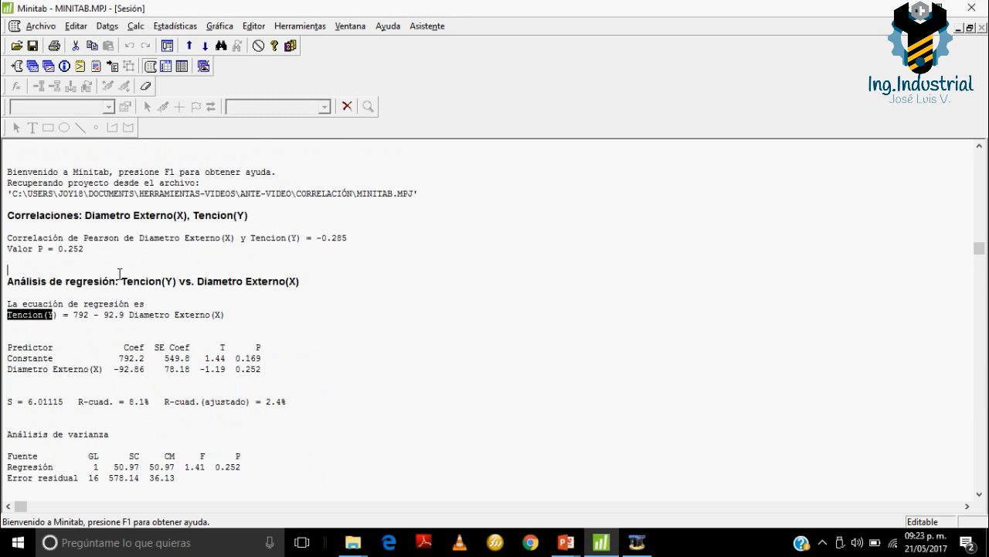
pyautogui.scroll(-2, 134, 273)
pyautogui.scroll(2, 133, 273)
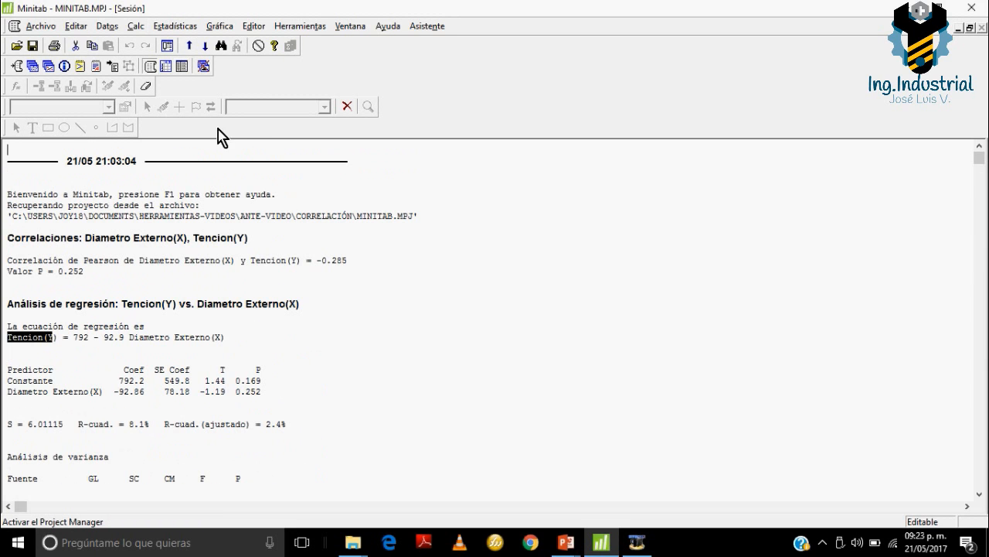
# Step: Start a scatterplot of the "Con regresión" type
pyautogui.click(176, 28)
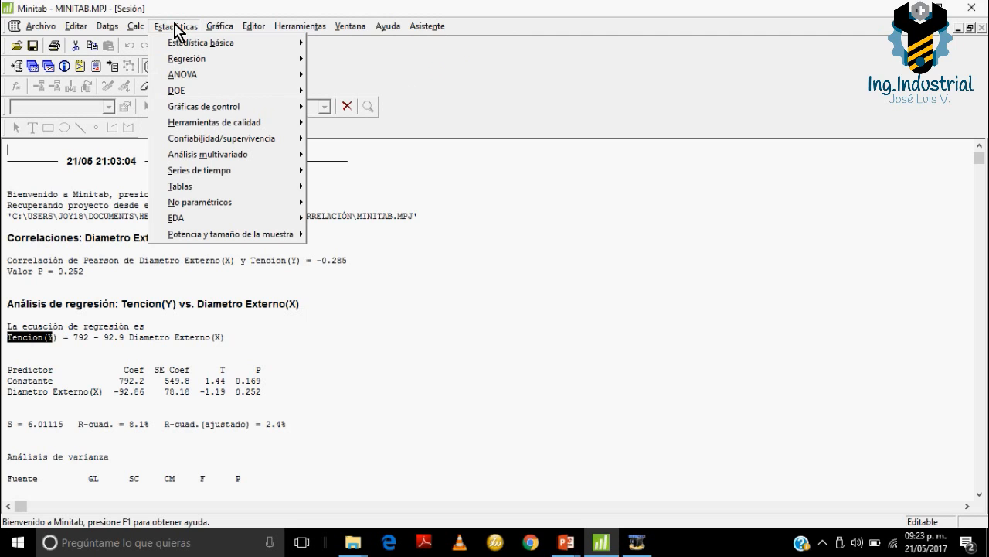
pyautogui.moveTo(220, 28)
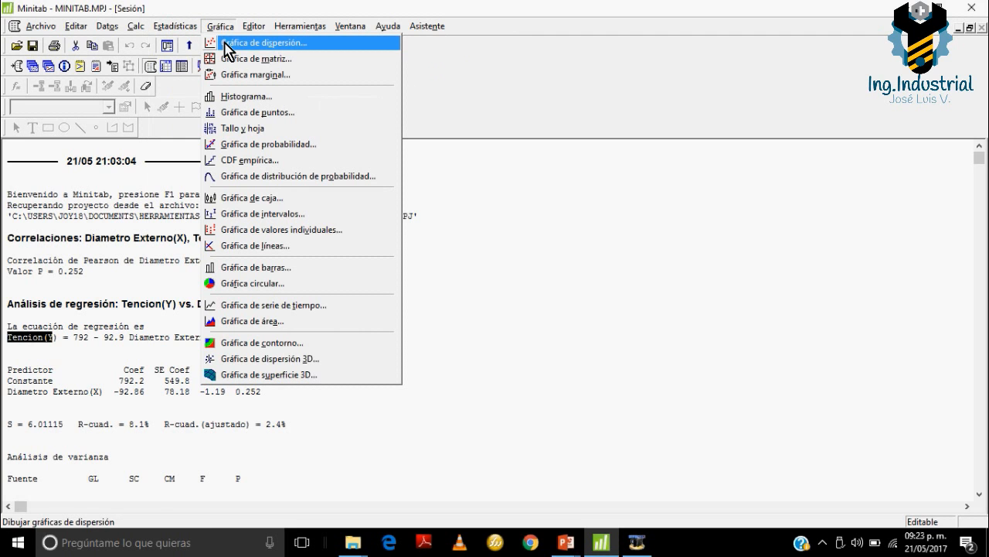
pyautogui.click(508, 236)
pyautogui.click(221, 26)
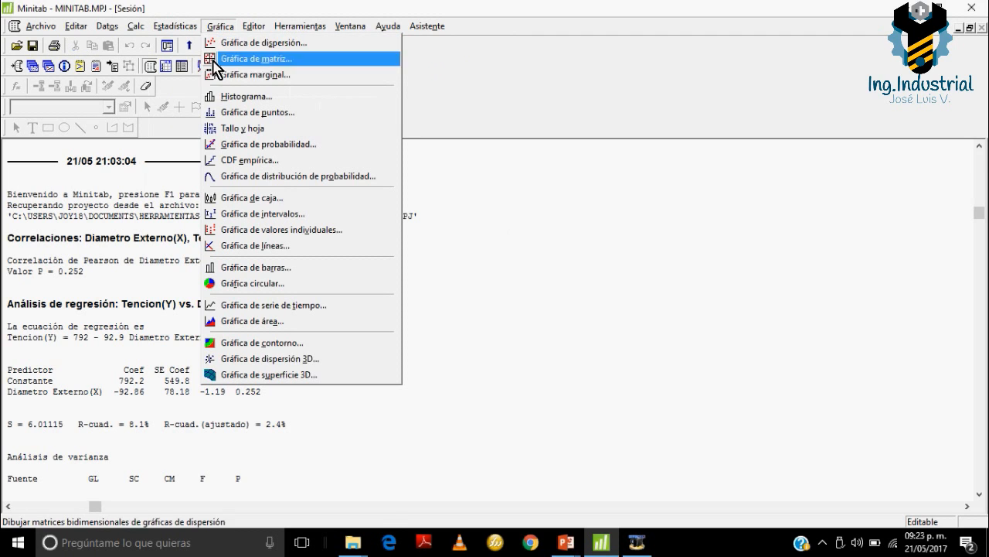
pyautogui.click(255, 43)
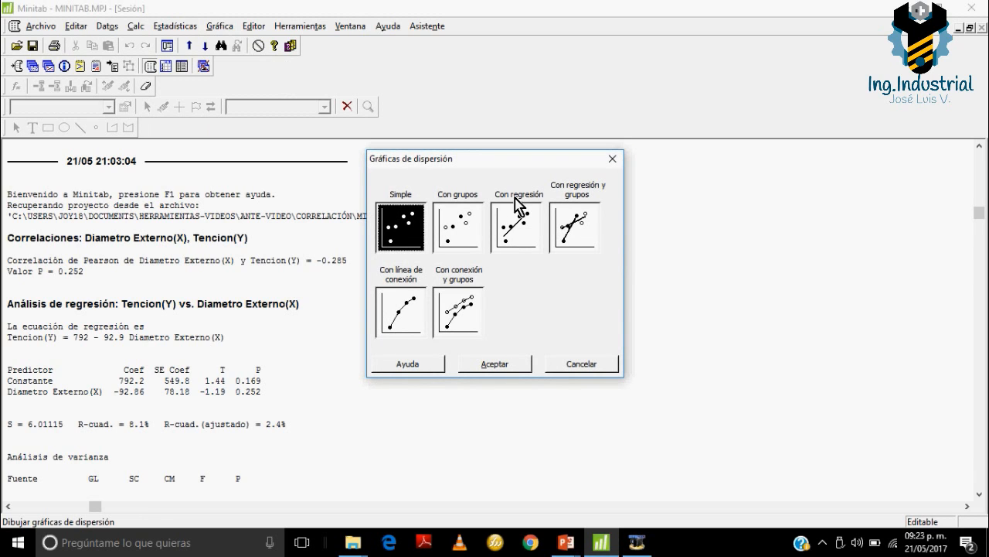
pyautogui.click(521, 240)
pyautogui.click(488, 365)
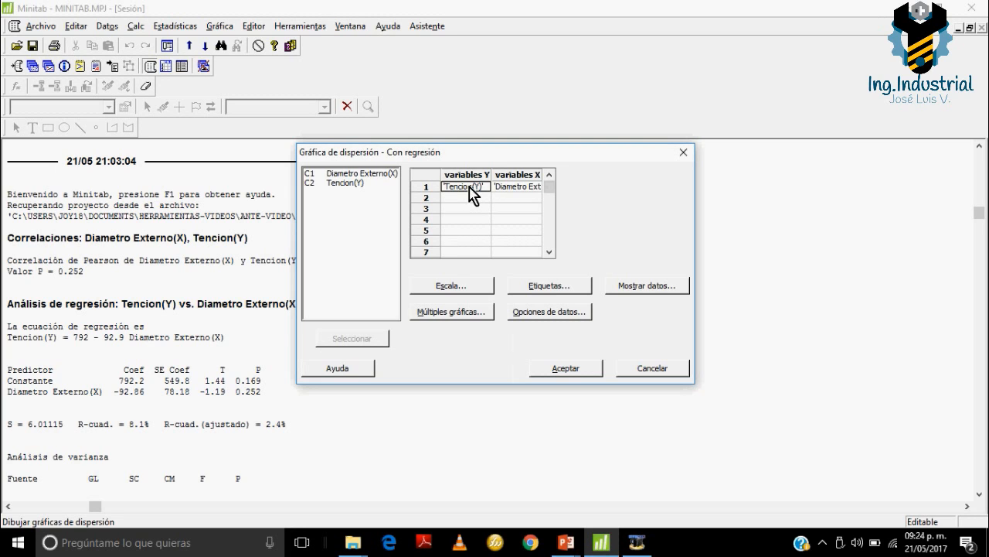
# Step: Create the scatterplot with Tencion(Y) as the Y variable and Diametro Externo(X) as the X variable, replacing the existing entries
pyautogui.press('Delete')
pyautogui.click(508, 187)
pyautogui.press('Delete')
pyautogui.click(478, 187)
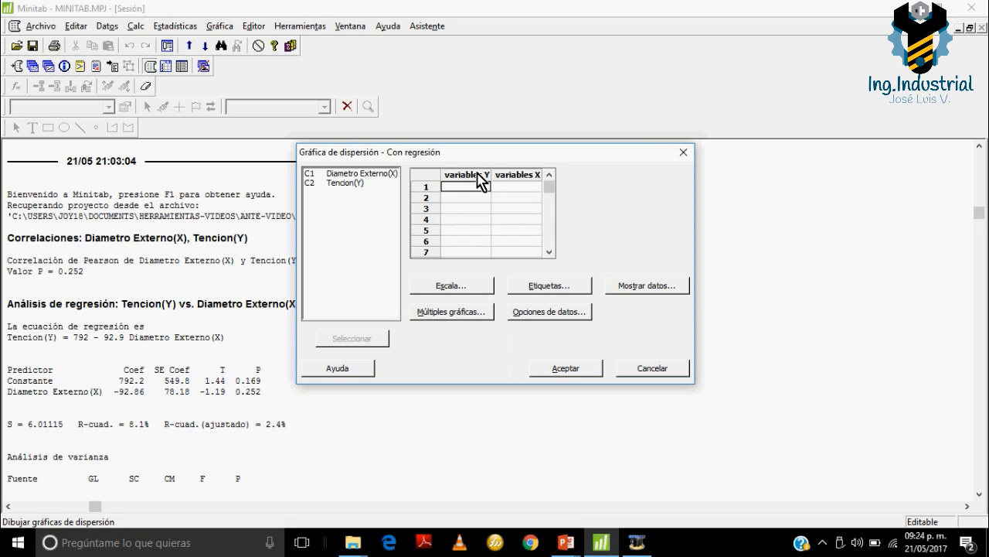
pyautogui.doubleClick(354, 185)
pyautogui.click(526, 186)
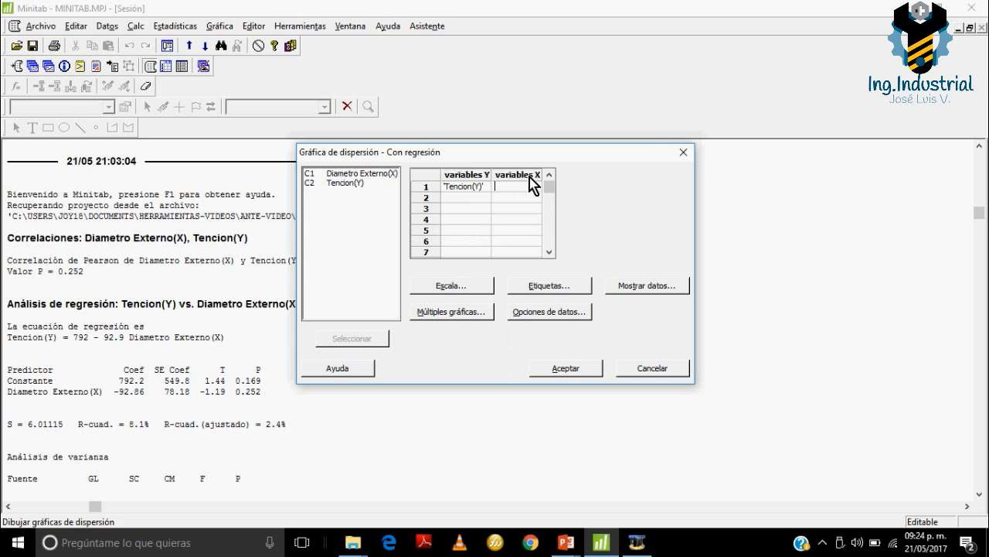
pyautogui.doubleClick(376, 175)
pyautogui.click(566, 368)
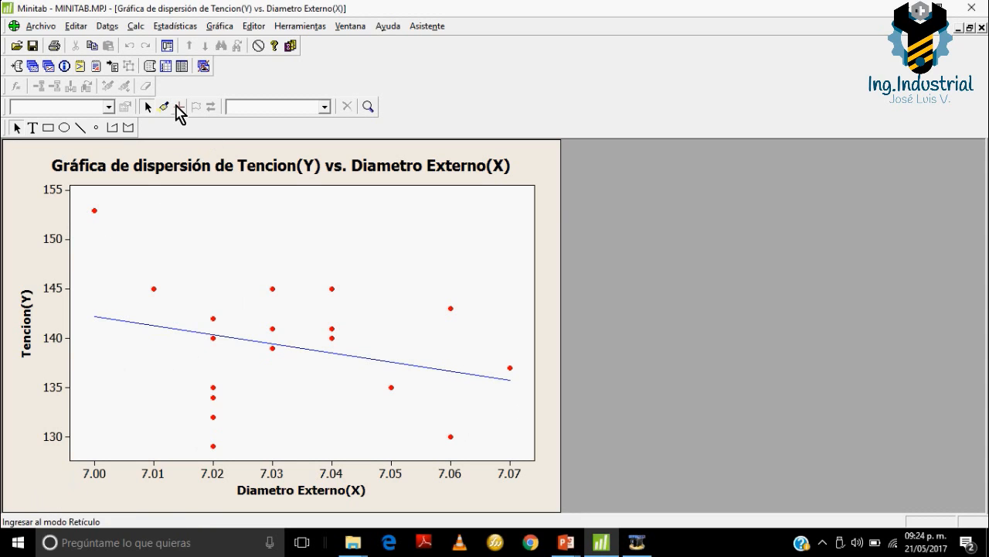
# Step: Open the regression analysis output of Tencion(Y) vs. Diametro Externo(X) from the project's session list and maximize the session window
pyautogui.click(182, 67)
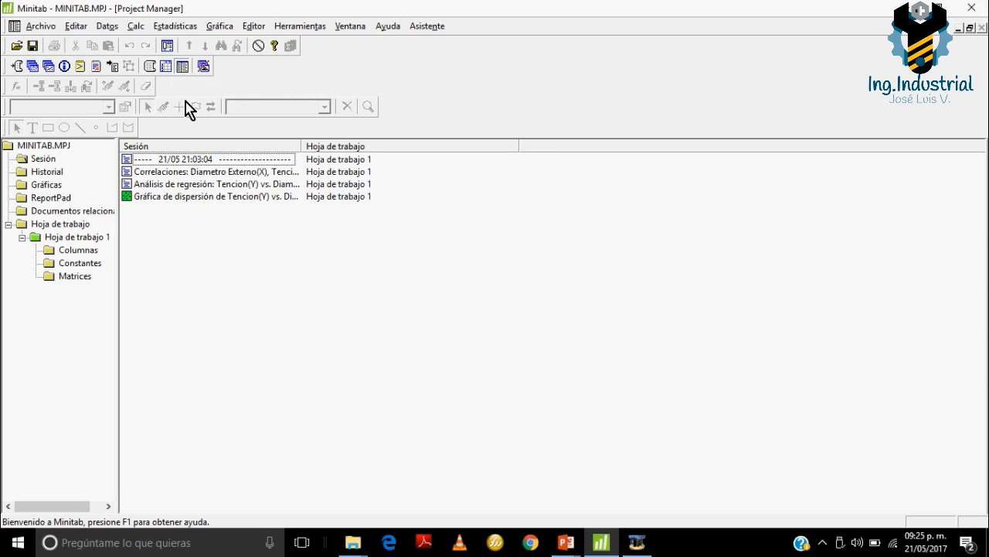
pyautogui.click(155, 185)
pyautogui.doubleClick(185, 187)
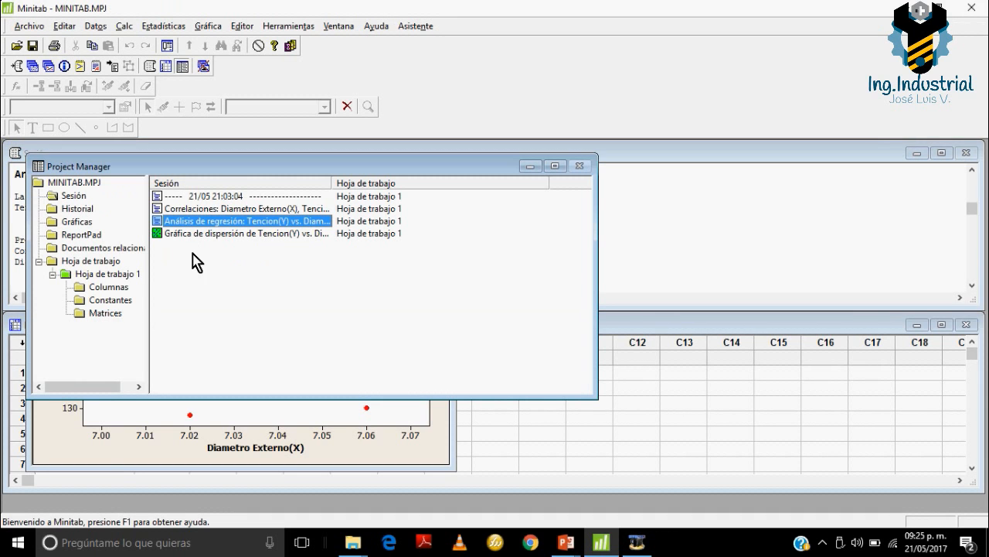
pyautogui.click(713, 219)
pyautogui.click(941, 153)
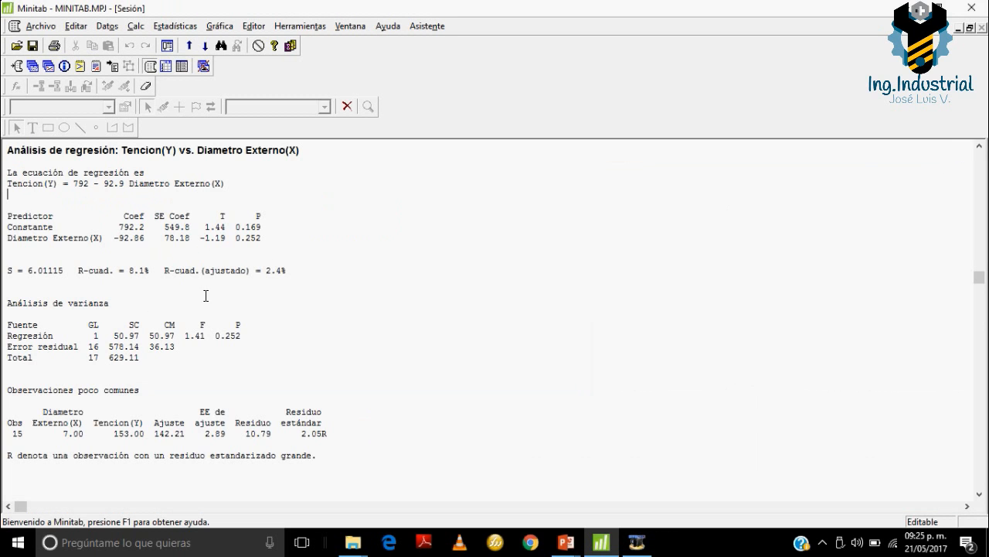
# Step: Highlight the Diametro Externo(X) and Tencion(Y) values of the unusual observation in the session output
pyautogui.scroll(-1, 143, 317)
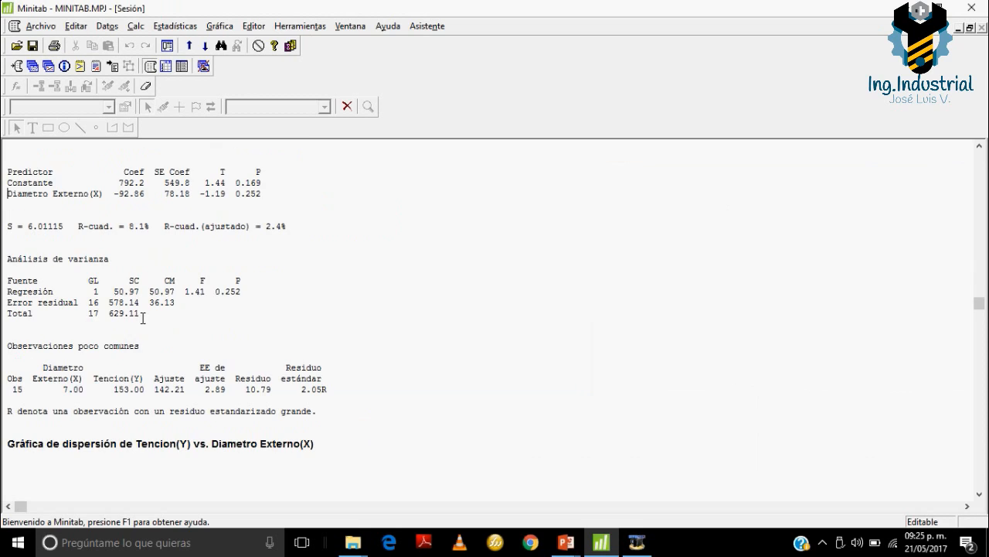
pyautogui.doubleClick(74, 388)
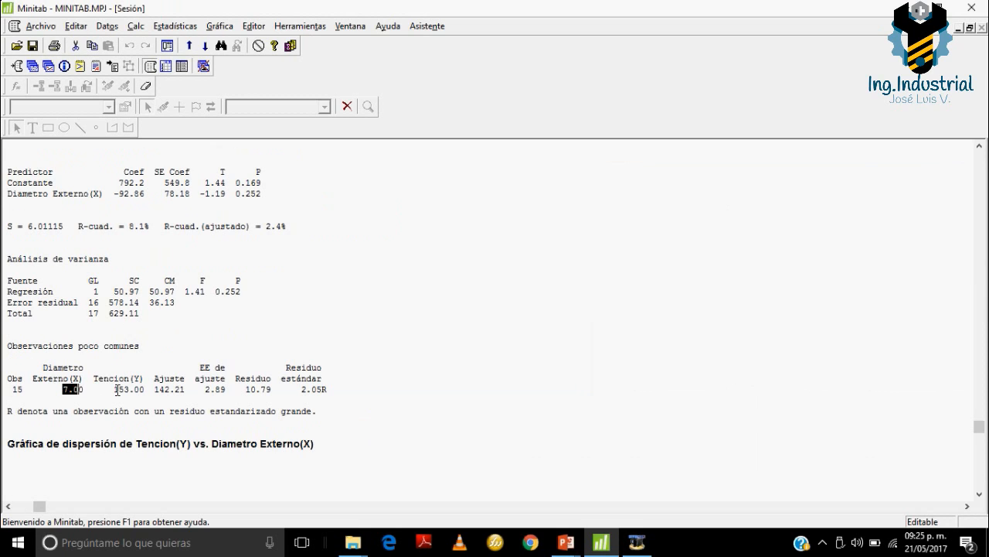
pyautogui.moveTo(112, 389); pyautogui.dragTo(129, 390)
# Step: Bring up the scatterplot of Tencion(Y) vs. Diametro Externo(X) from the project's session list
pyautogui.click(183, 67)
pyautogui.doubleClick(182, 200)
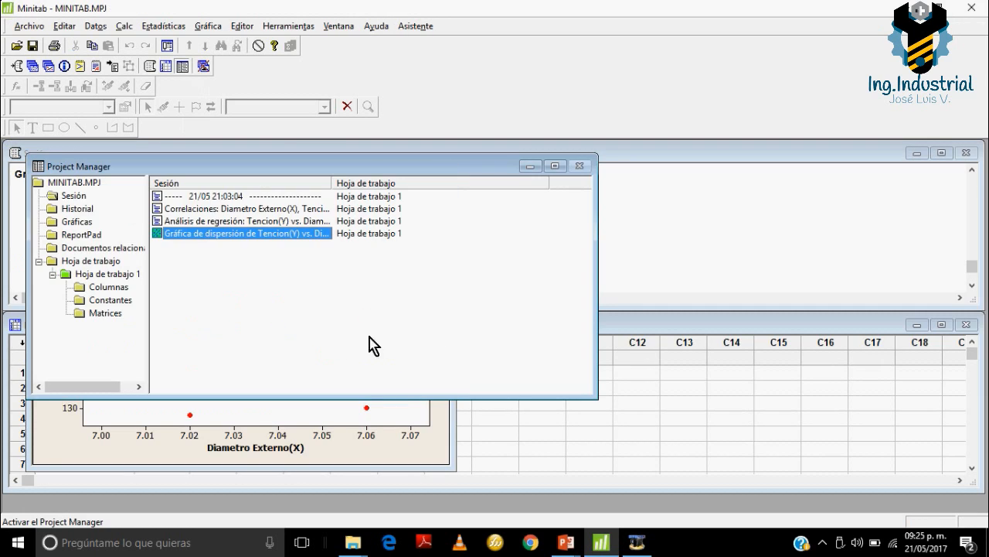
pyautogui.click(319, 439)
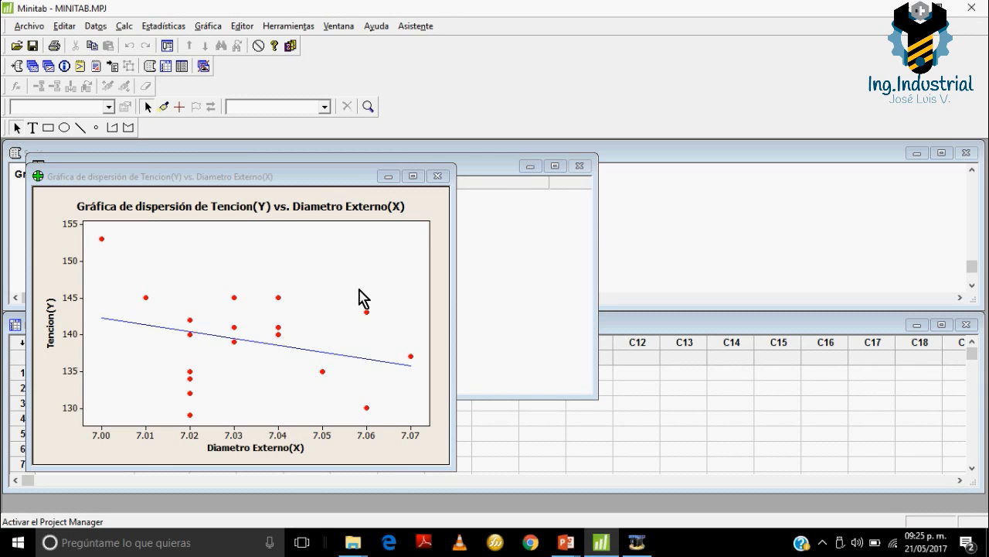
# Step: Return to the session output in a maximized window and examine the Pearson correlation coefficient and its two variables
pyautogui.click(694, 199)
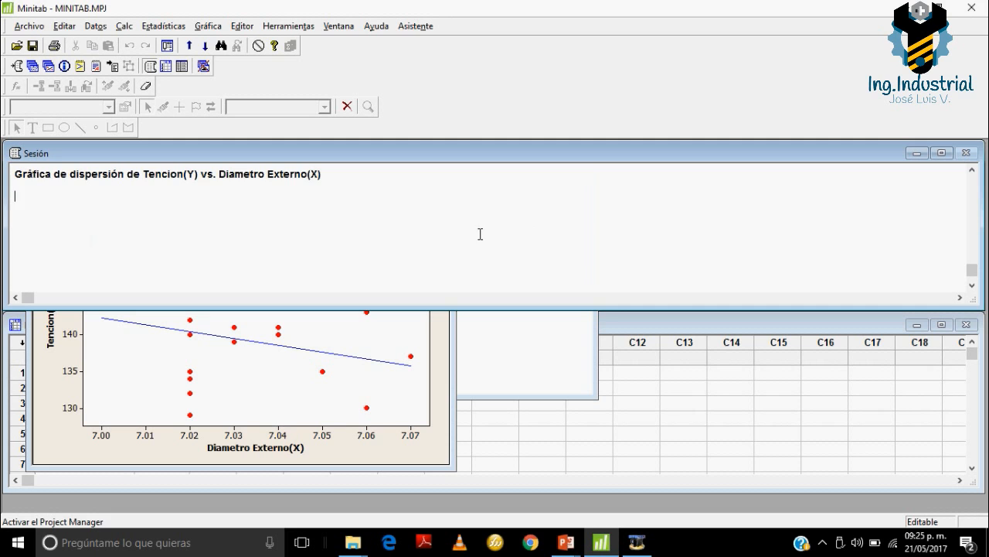
pyautogui.scroll(6, 491, 230)
pyautogui.click(941, 152)
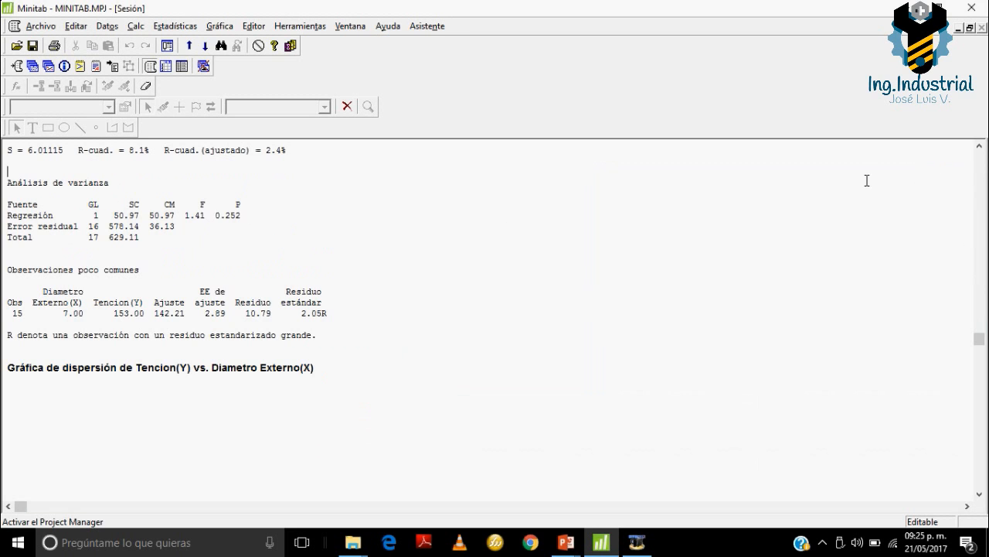
pyautogui.scroll(8, 336, 272)
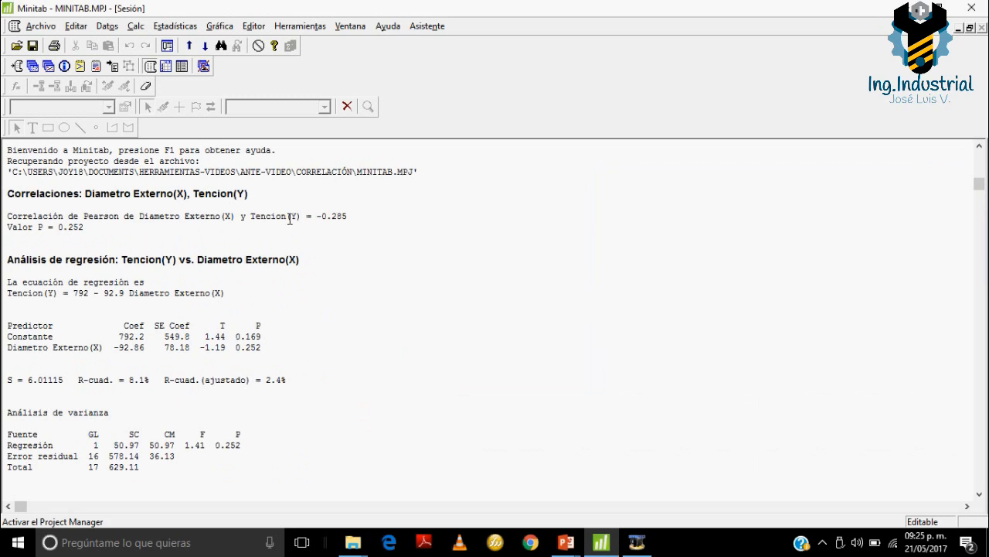
pyautogui.moveTo(314, 215); pyautogui.dragTo(353, 213)
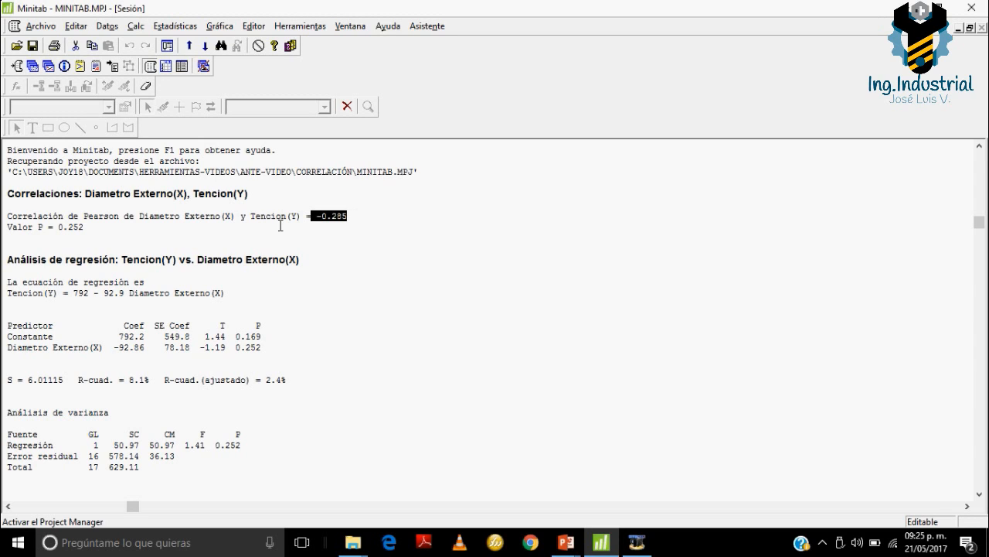
pyautogui.moveTo(139, 214); pyautogui.dragTo(294, 217)
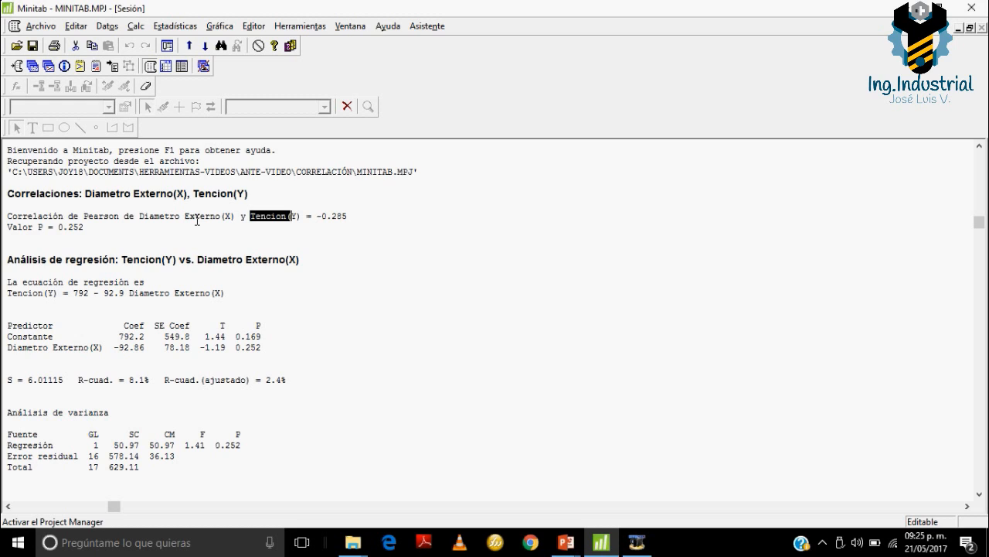
pyautogui.scroll(-1, 322, 229)
pyautogui.scroll(1, 323, 229)
pyautogui.moveTo(349, 217); pyautogui.dragTo(315, 217)
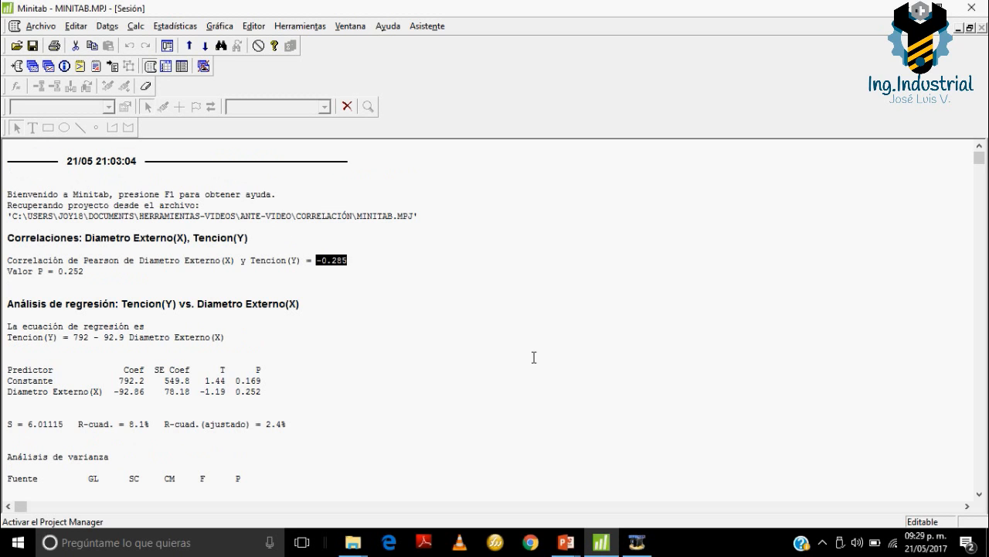
# Step: Review the regression and analysis of variance results, and highlight the regression equation for Tencion(Y)
pyautogui.click(331, 305)
pyautogui.scroll(-7, 348, 302)
pyautogui.click(348, 302)
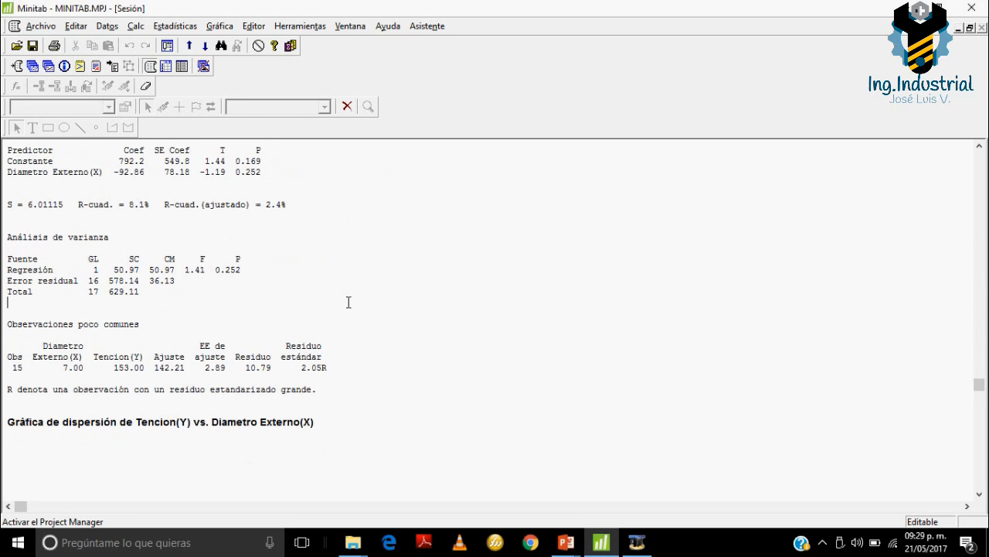
pyautogui.scroll(5, 348, 302)
pyautogui.click(349, 302)
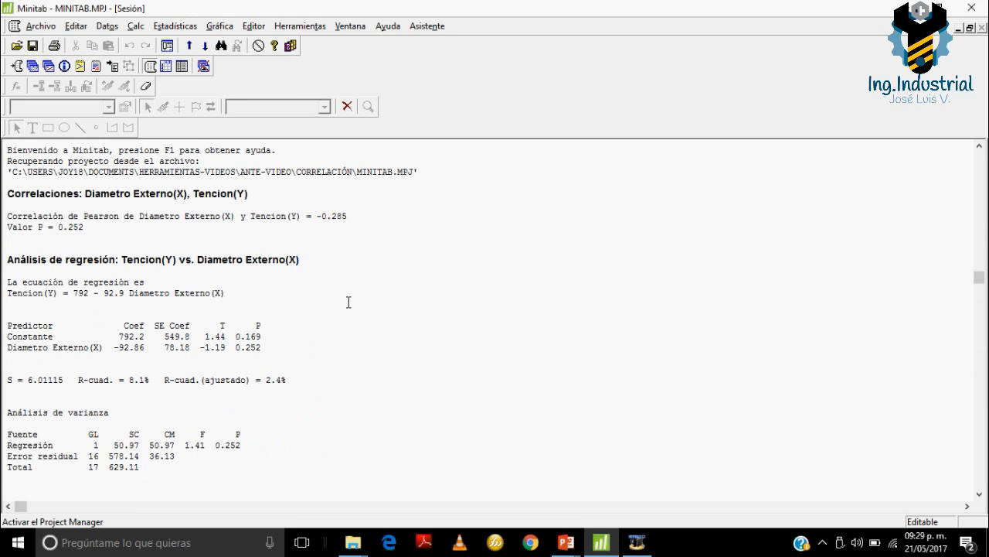
pyautogui.scroll(2, 349, 302)
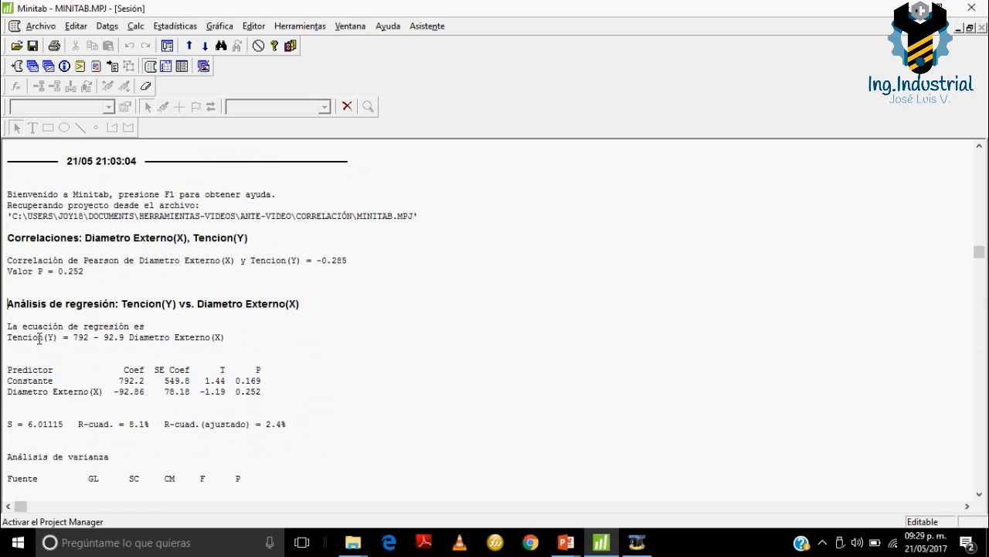
pyautogui.moveTo(27, 337); pyautogui.dragTo(148, 340)
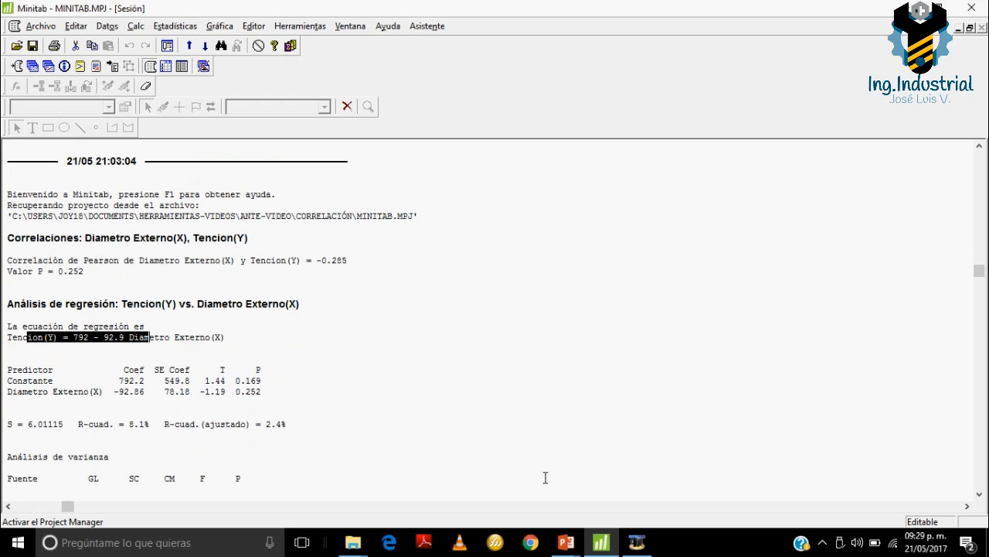
# Step: Switch to the PowerPoint slideshow and advance to the Predicción example for a hose with a diameter of 6.93
pyautogui.hotkey('alt', 'Tab')
pyautogui.hotkey('alt', 'Tab')
pyautogui.hotkey('alt', 'Tab')
pyautogui.hotkey('alt', 'Tab')
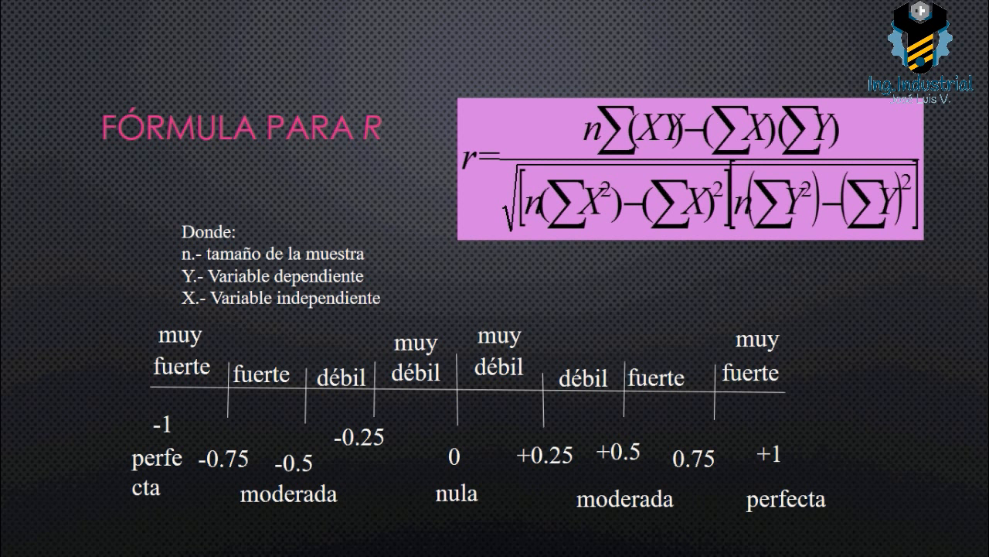
pyautogui.press('Right')
pyautogui.press('Right')
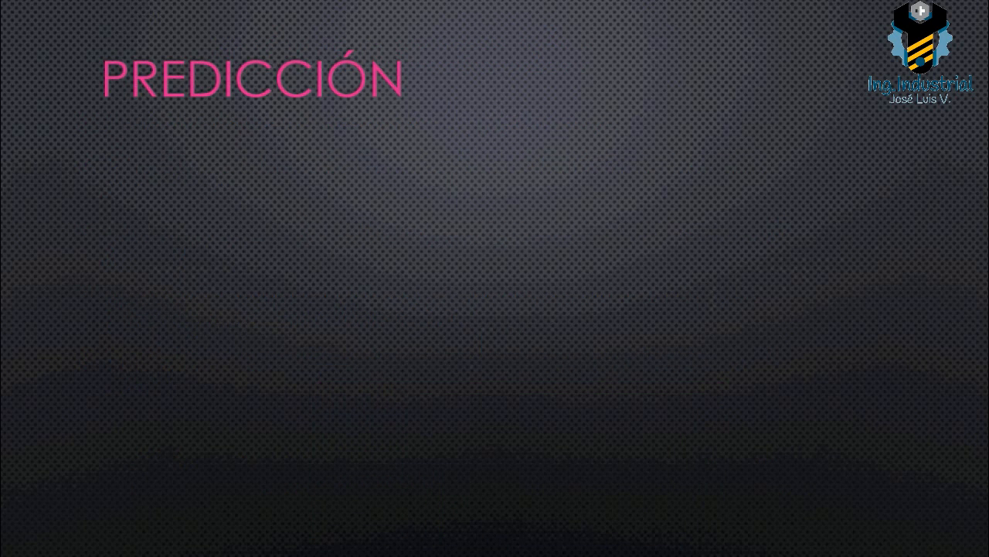
pyautogui.press('Right')
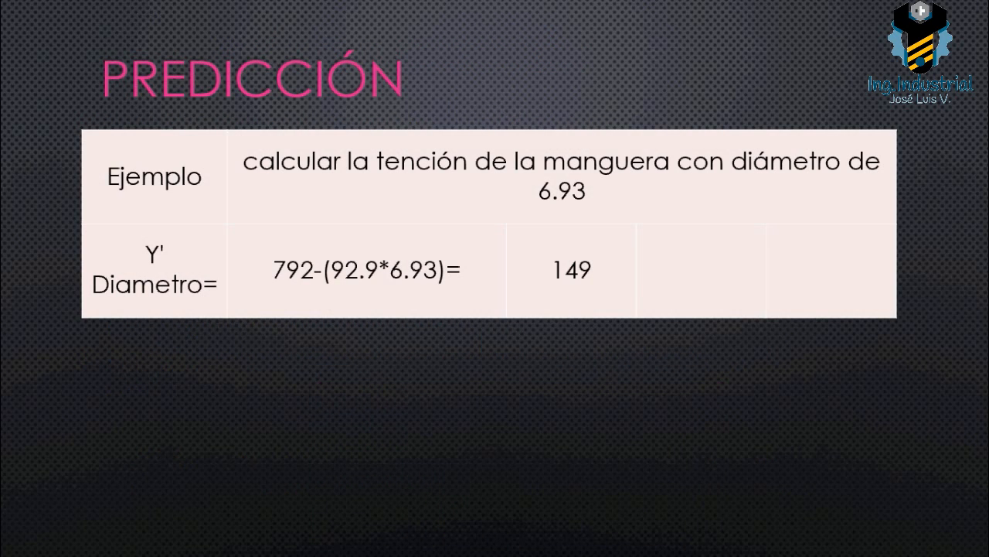